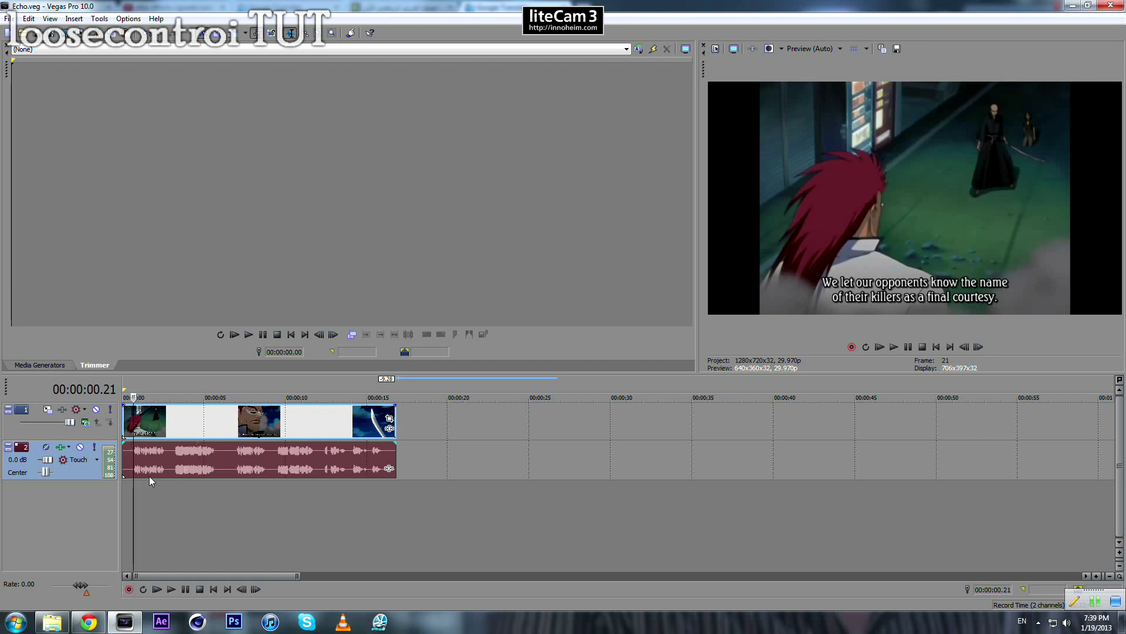
# Add ExpressFX Delay to the audio clip's Event FX chain from the Plug-In Chooser.
pyautogui.click(389, 472)
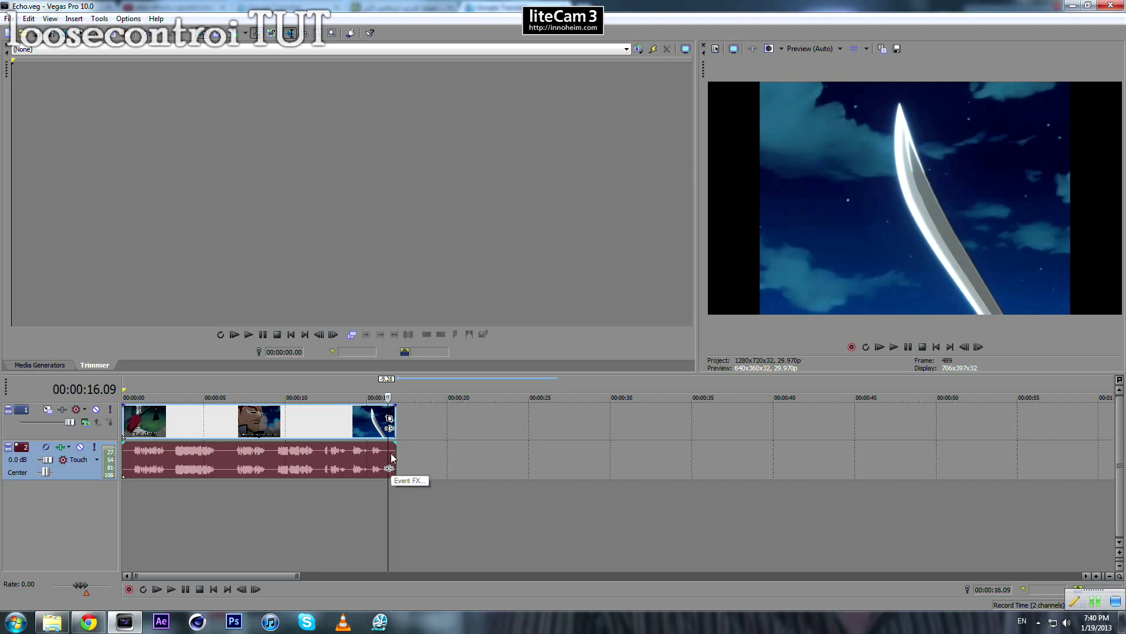
pyautogui.click(391, 471)
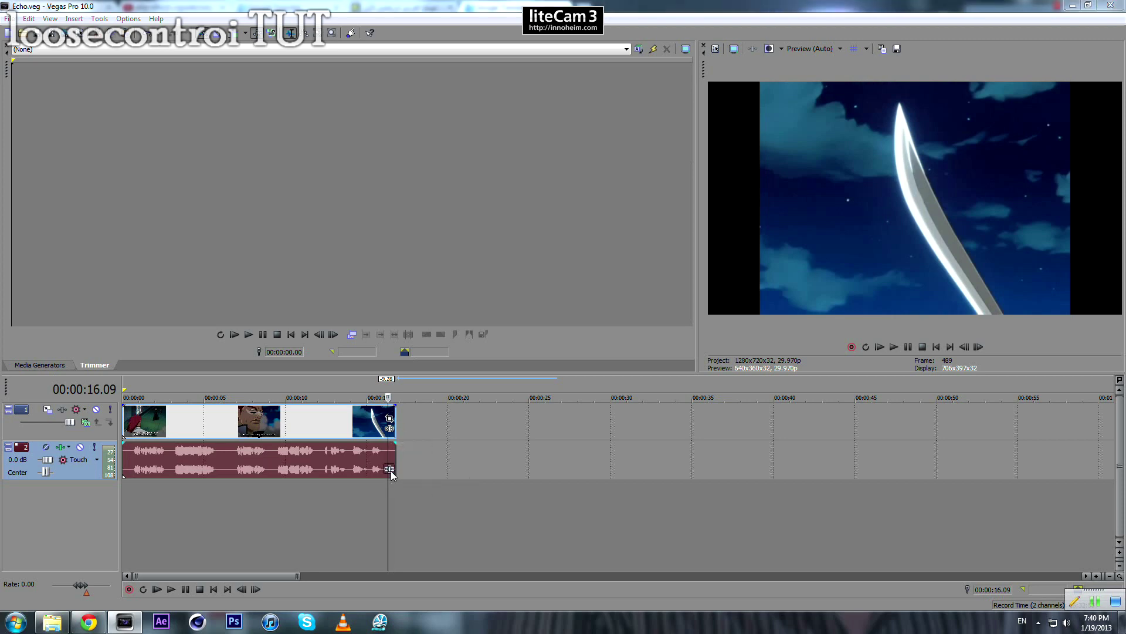
pyautogui.click(370, 271)
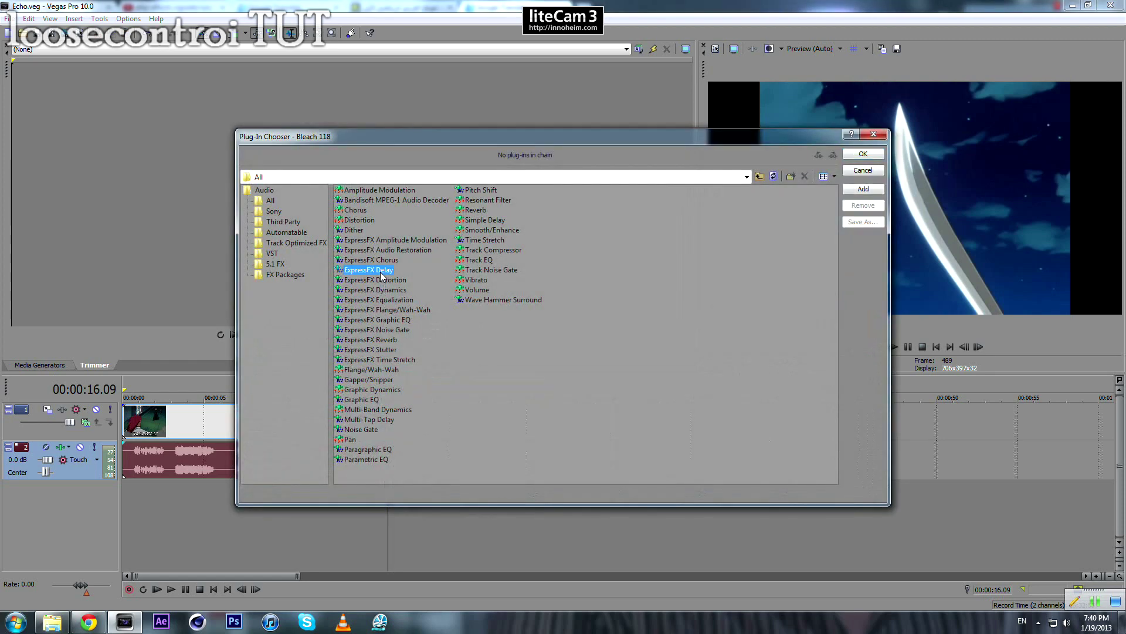
pyautogui.doubleClick(369, 270)
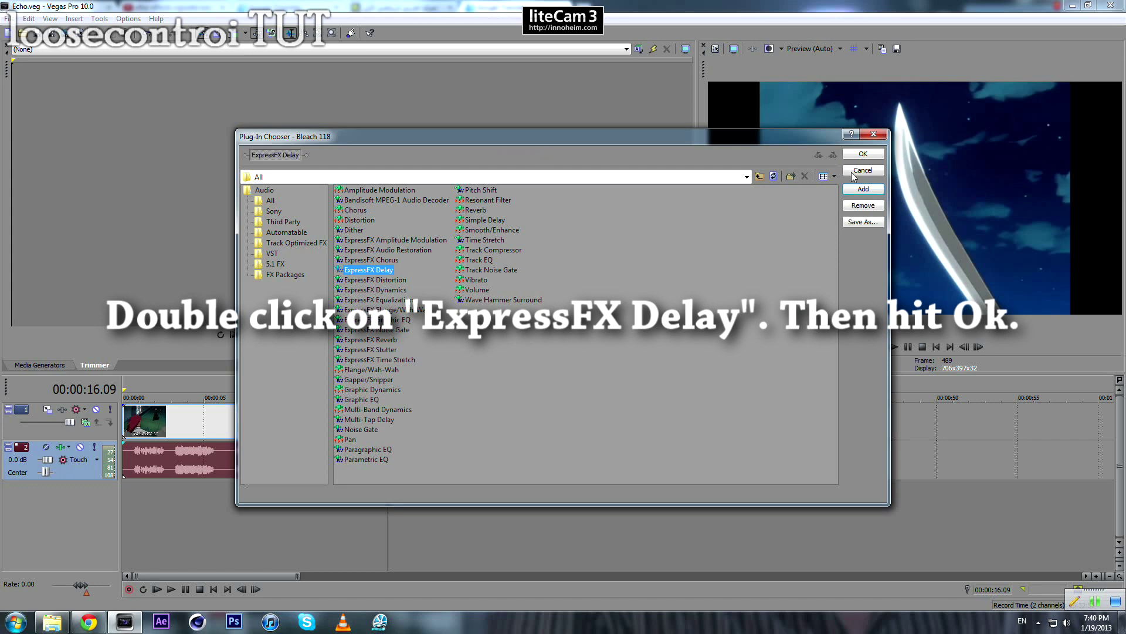
# Confirm the ExpressFX Delay and set its delay time to 1,000 ms.
pyautogui.click(862, 155)
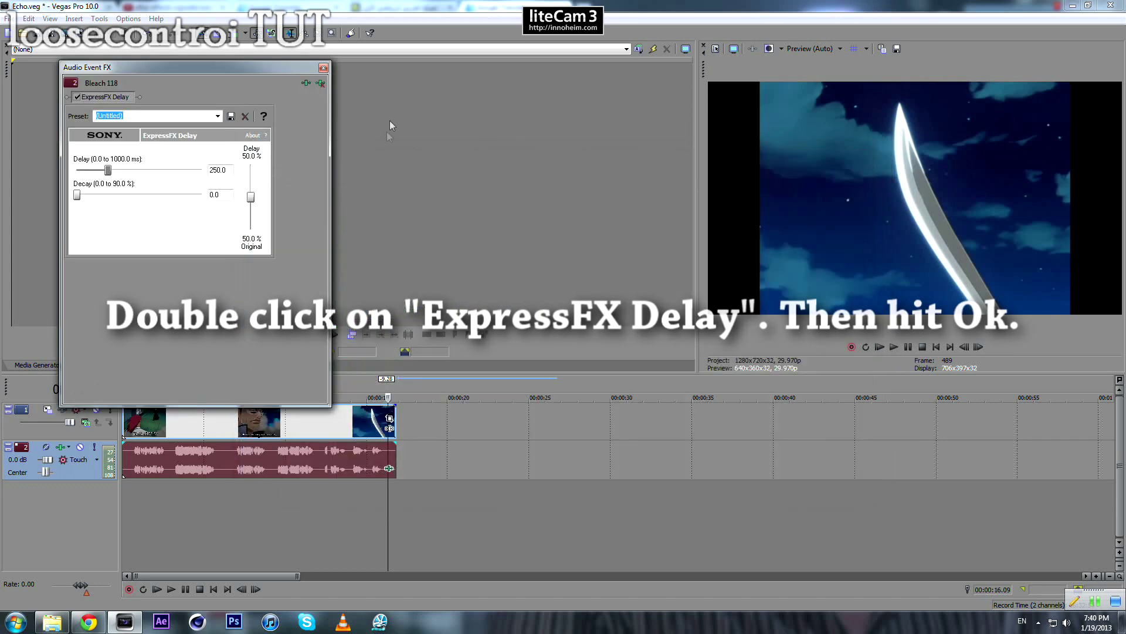
pyautogui.click(217, 117)
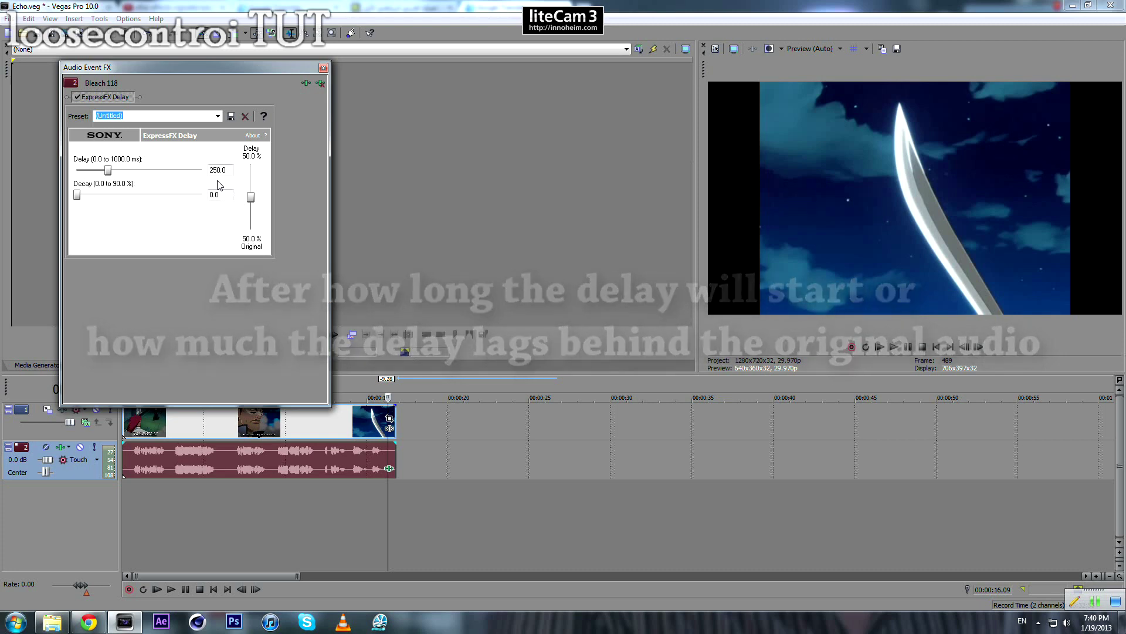
pyautogui.moveTo(108, 170); pyautogui.dragTo(211, 166)
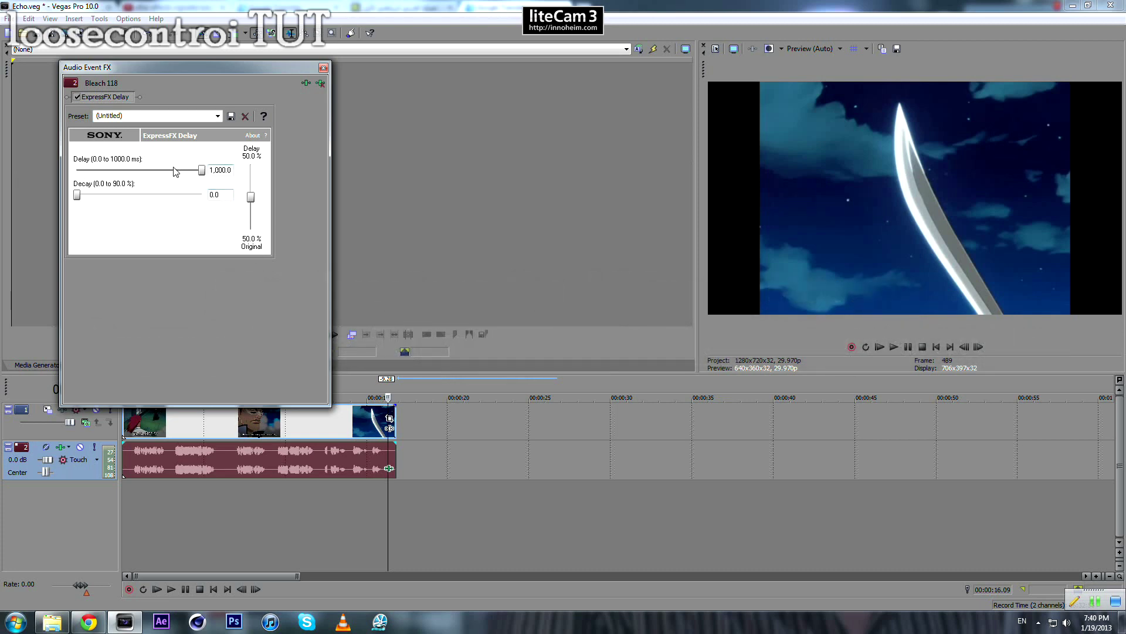
pyautogui.click(127, 460)
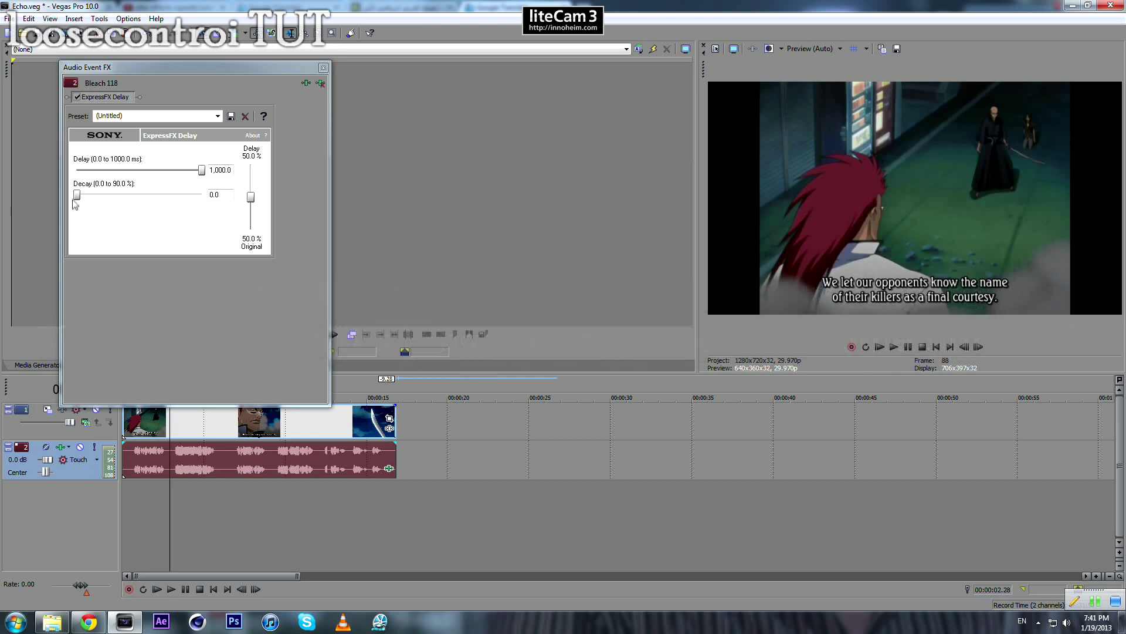
# Set the echo decay to 90 and the mix to about 21% delay, 79% original.
pyautogui.moveTo(76, 198); pyautogui.dragTo(215, 199)
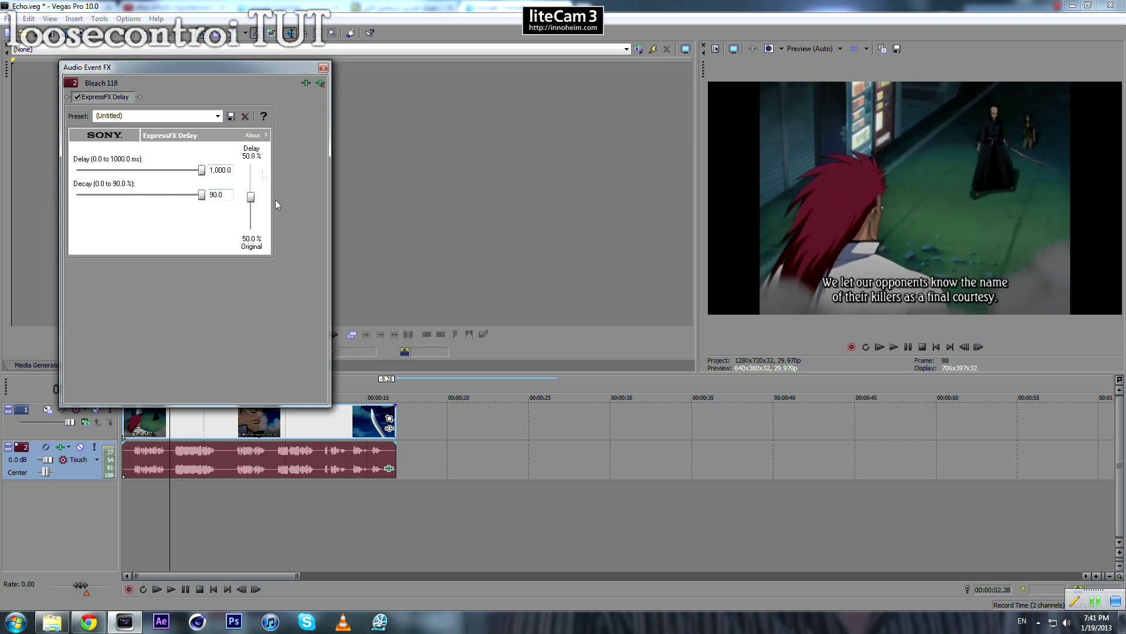
pyautogui.moveTo(251, 199); pyautogui.dragTo(253, 173)
pyautogui.moveTo(252, 173); pyautogui.dragTo(255, 220)
# Load the 'Just a dream' delay preset and lower its delay mix to about 24.5%.
pyautogui.click(217, 115)
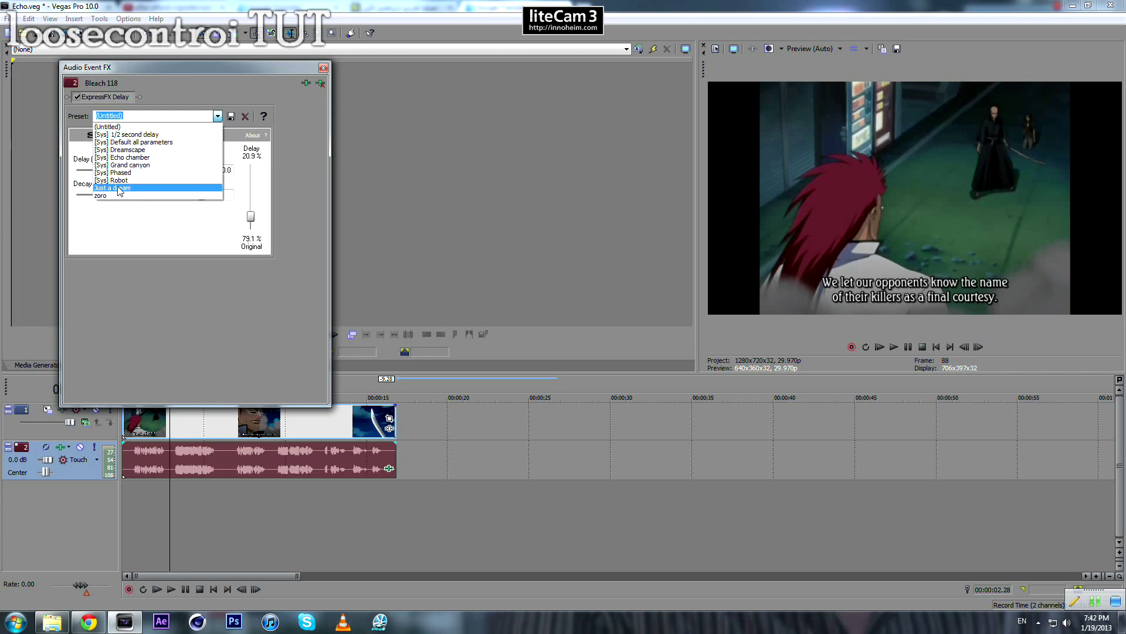
pyautogui.click(129, 189)
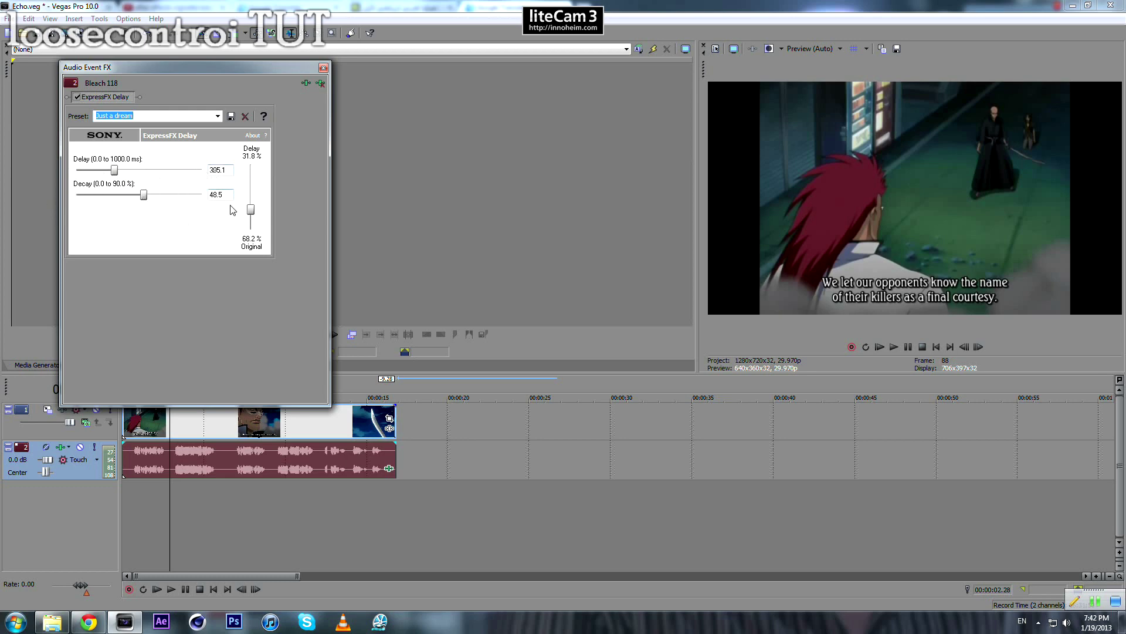
pyautogui.moveTo(250, 214); pyautogui.dragTo(250, 220)
# Close the Audio Event FX window and play the project to hear the echo.
pyautogui.click(324, 69)
pyautogui.click(129, 459)
pyautogui.press('space')
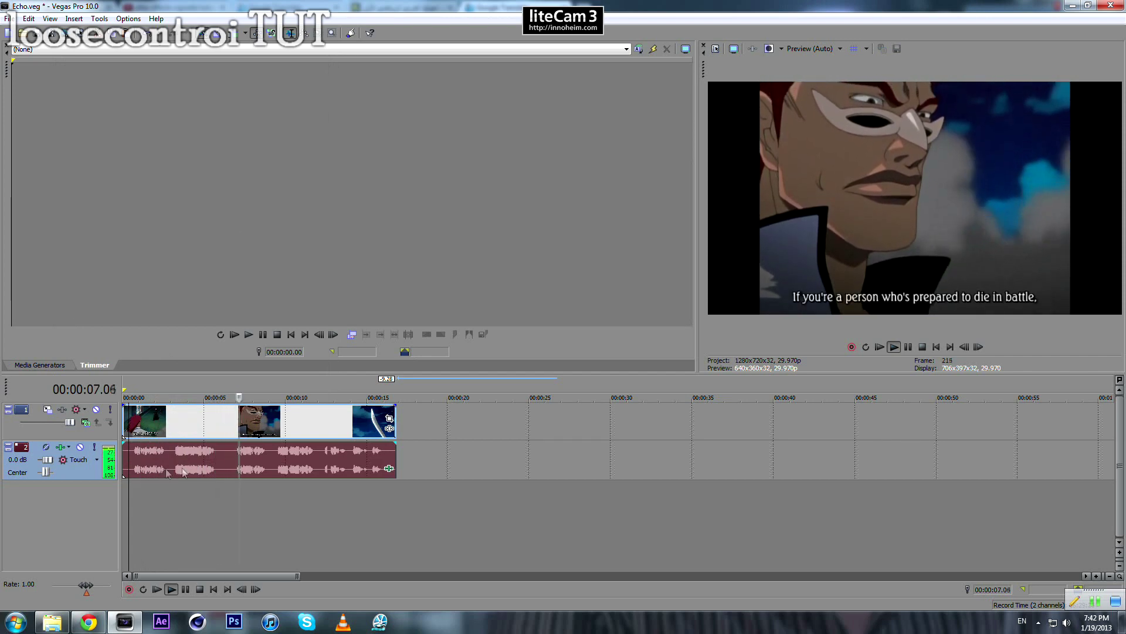
# Stop playback and lower the clip echo's decay to about 38.
pyautogui.press('space')
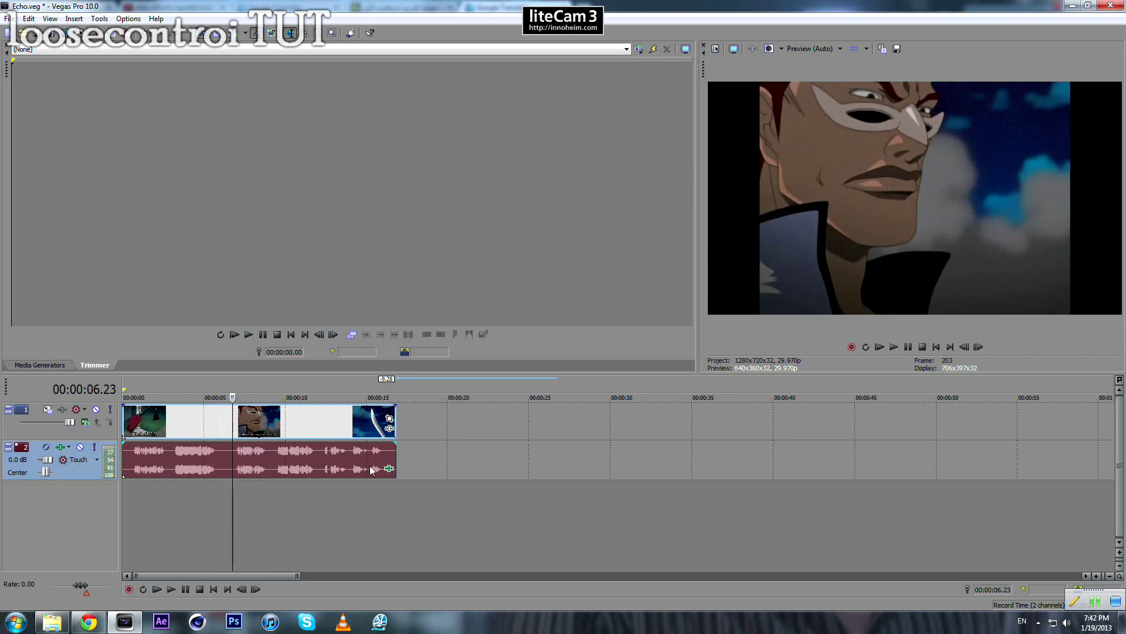
pyautogui.click(389, 468)
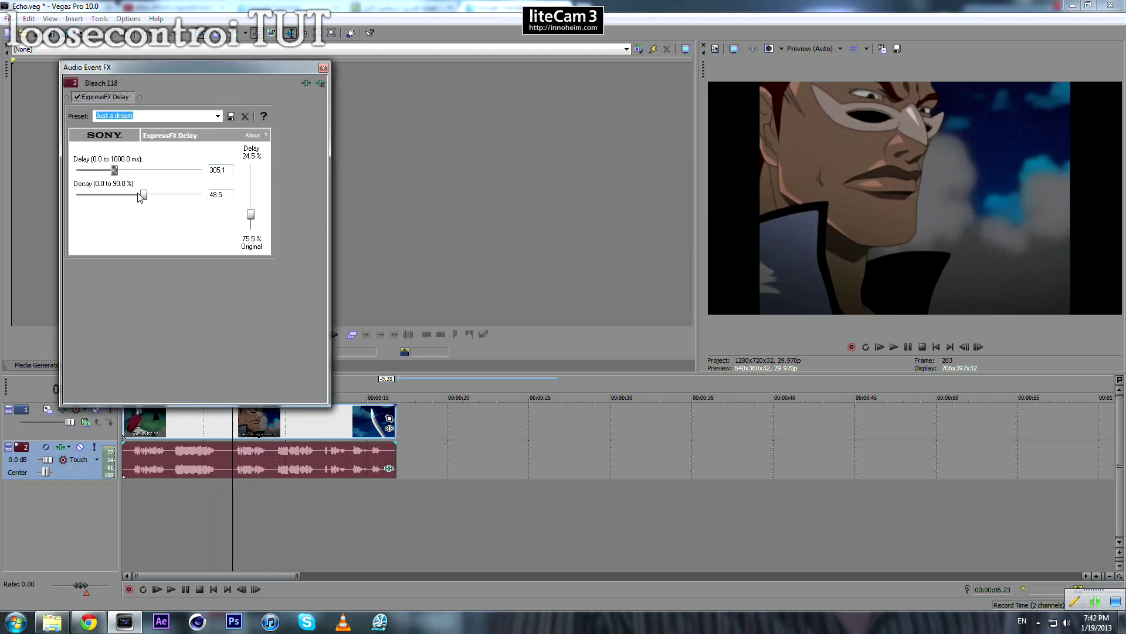
pyautogui.moveTo(145, 197); pyautogui.dragTo(130, 198)
pyautogui.click(325, 67)
# Play the project from the timeline start and stop about nine seconds in.
pyautogui.click(132, 458)
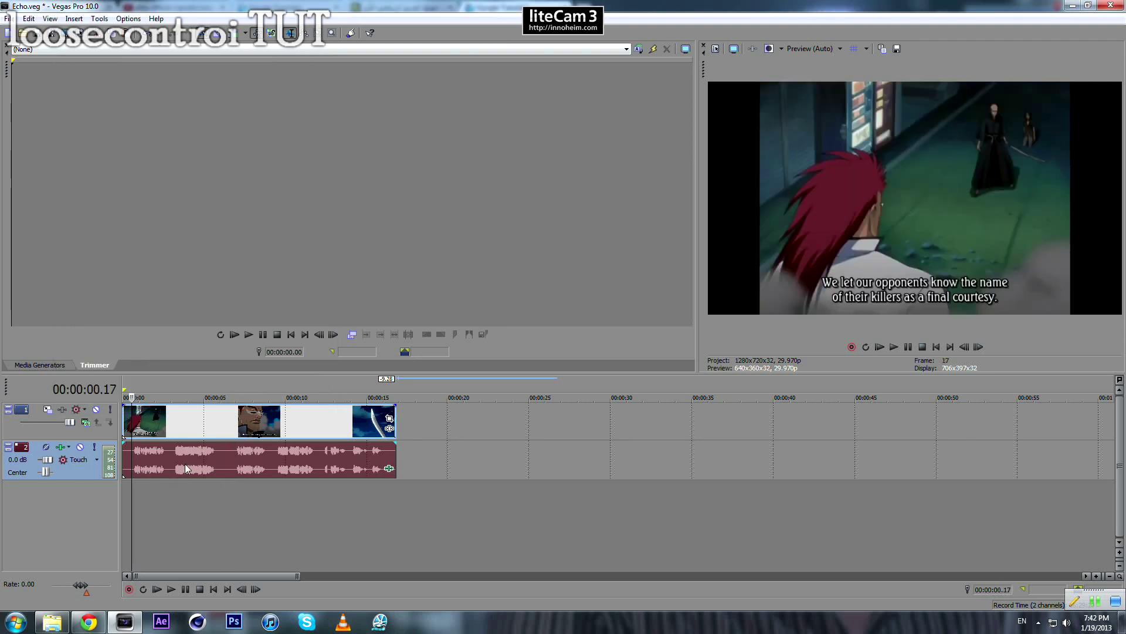
pyautogui.press('space')
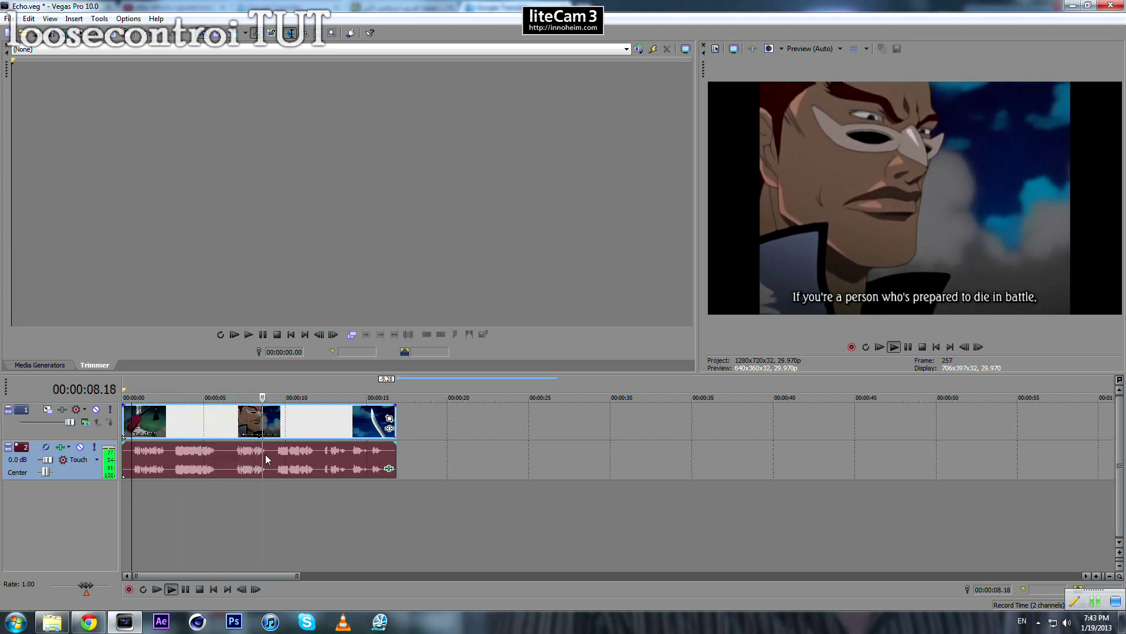
pyautogui.press('Return')
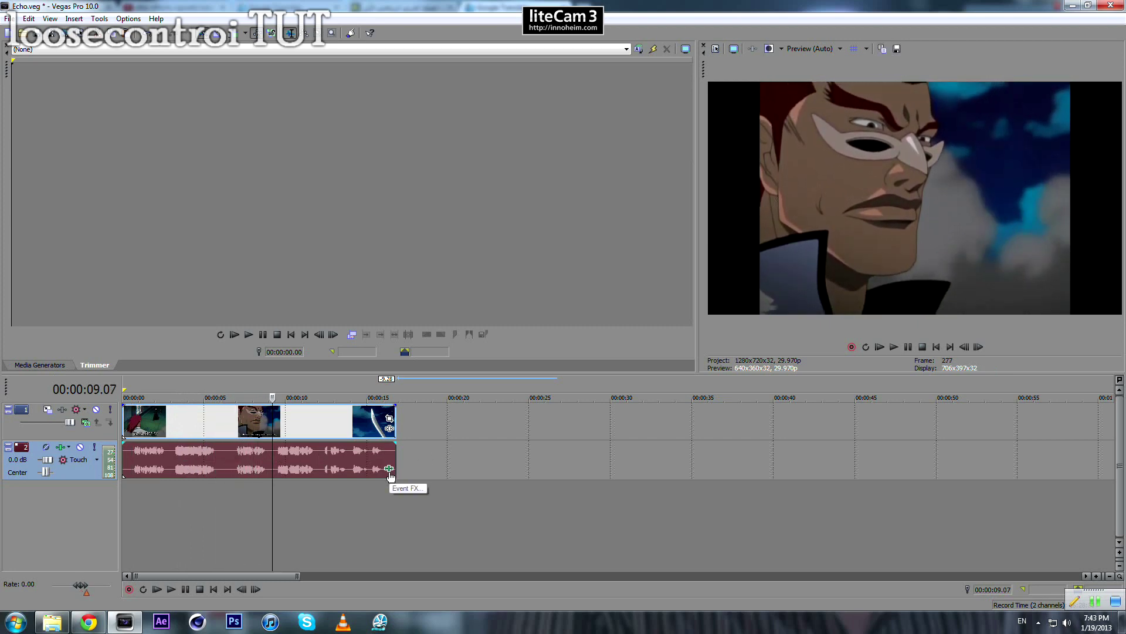
# Save the delay settings (305.1 ms, 37.1 decay, 19% mix) as preset 'Example' and verify it.
pyautogui.click(390, 471)
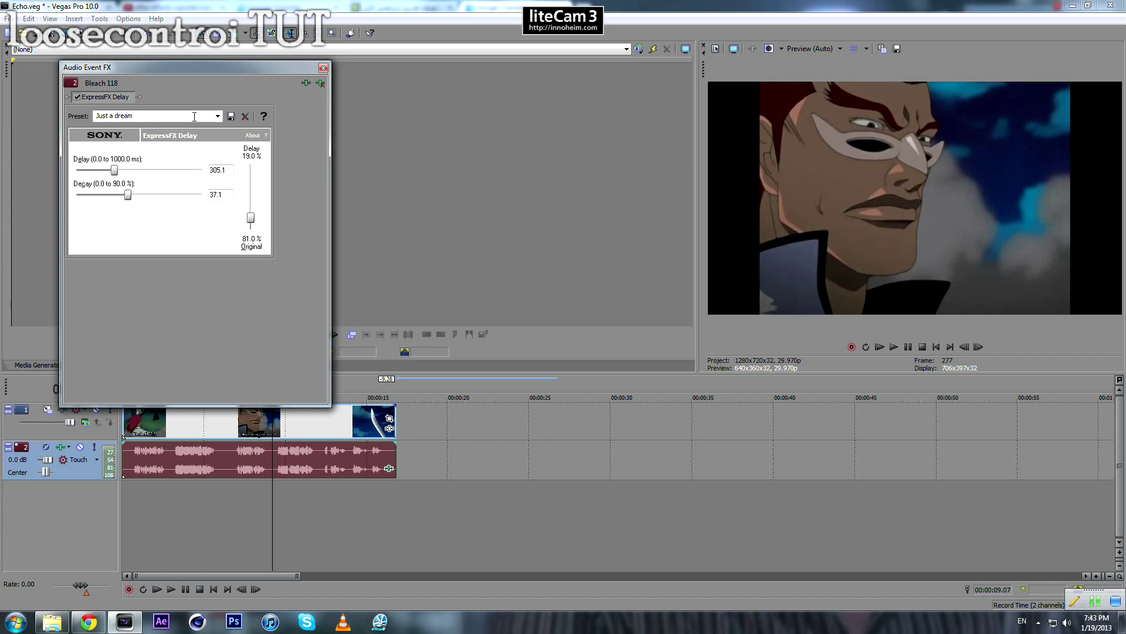
pyautogui.write('Example')
pyautogui.click(229, 117)
pyautogui.click(217, 117)
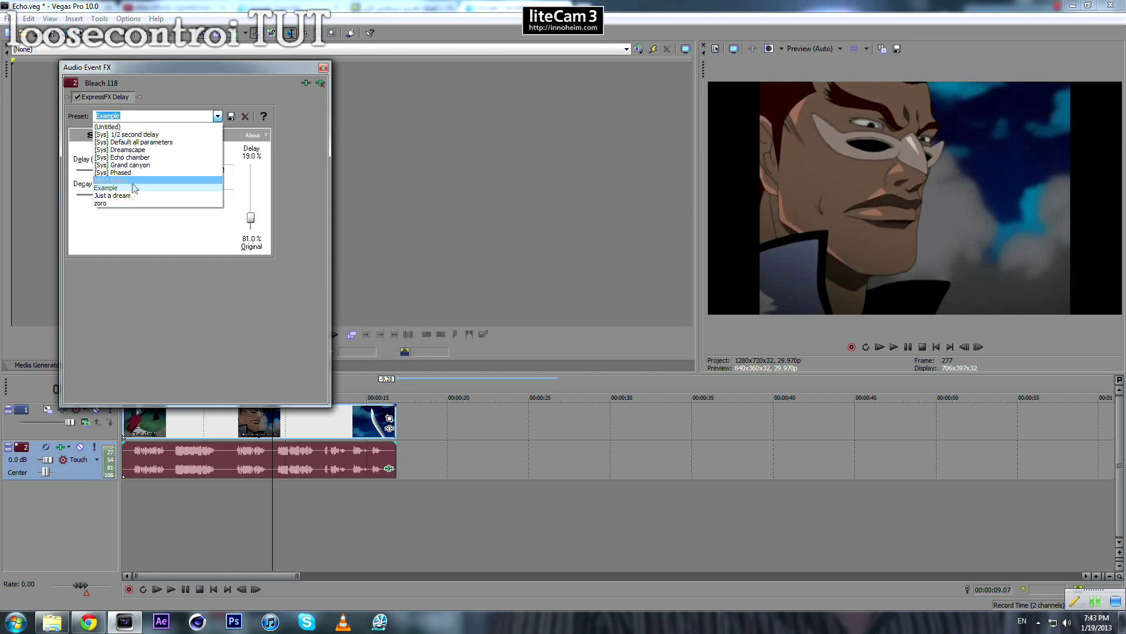
pyautogui.click(300, 105)
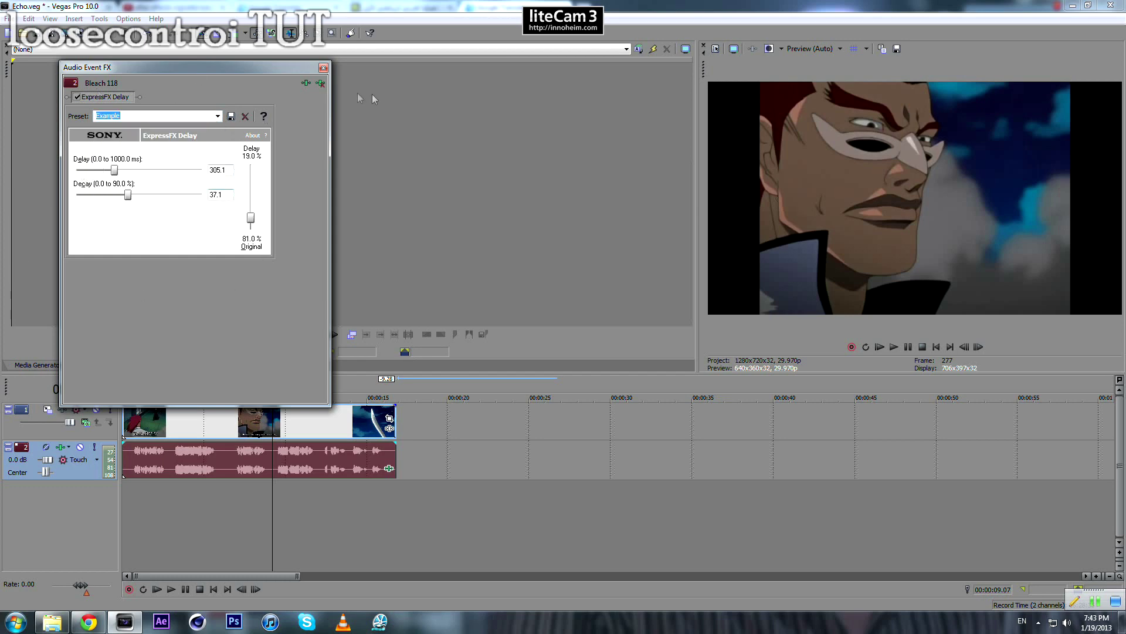
# Add ExpressFX Delay with the 'Example' preset to the audio track's Track FX.
pyautogui.click(323, 69)
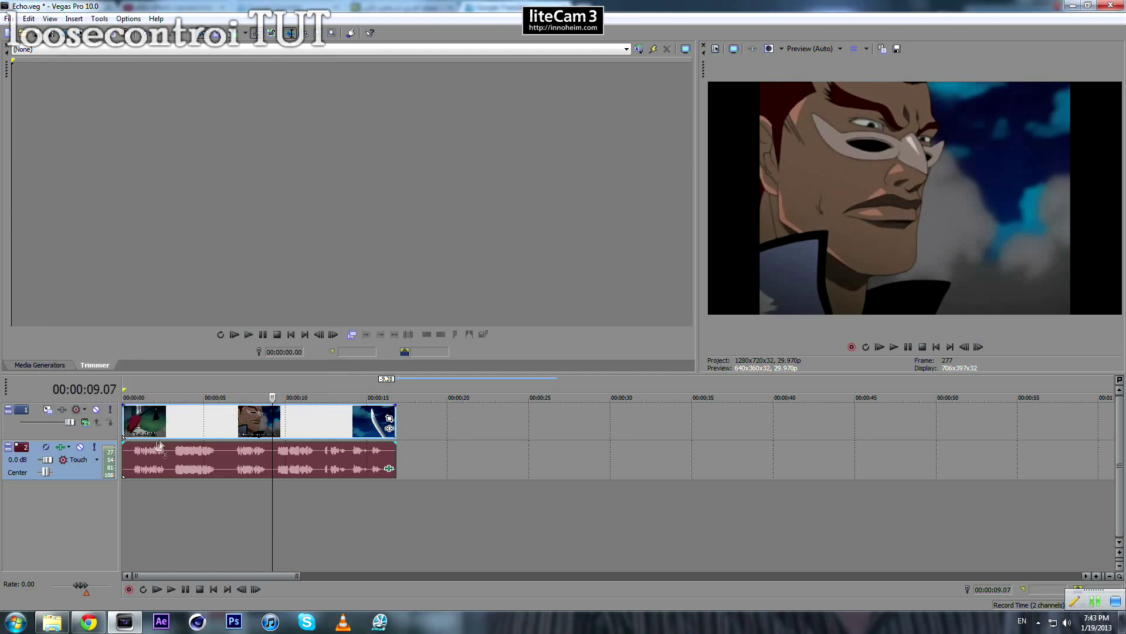
pyautogui.click(60, 447)
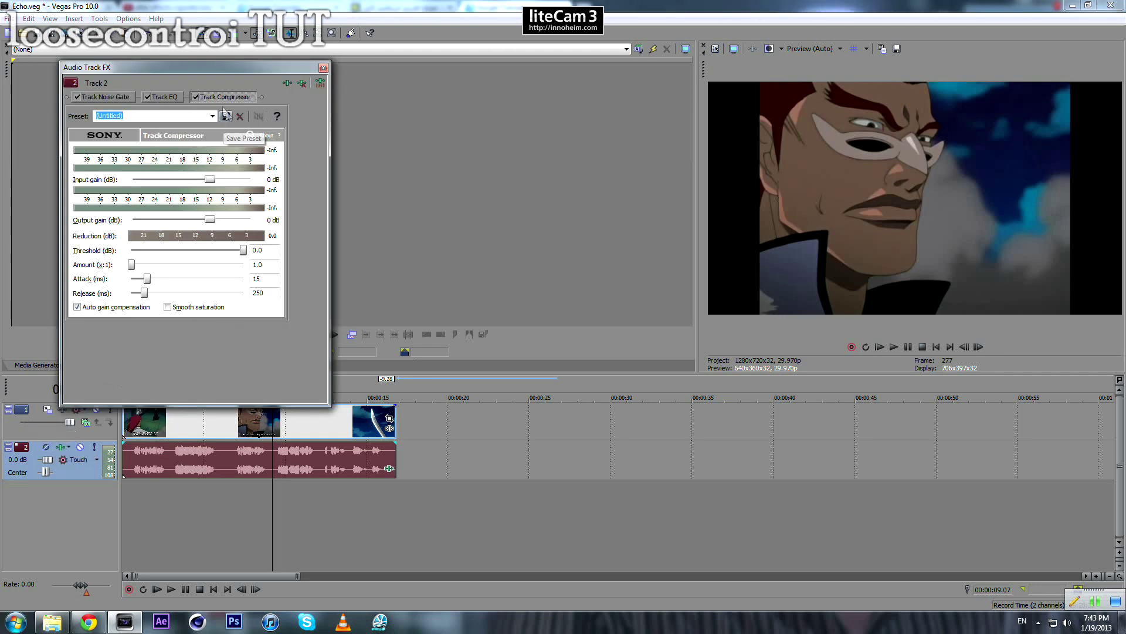
pyautogui.click(287, 83)
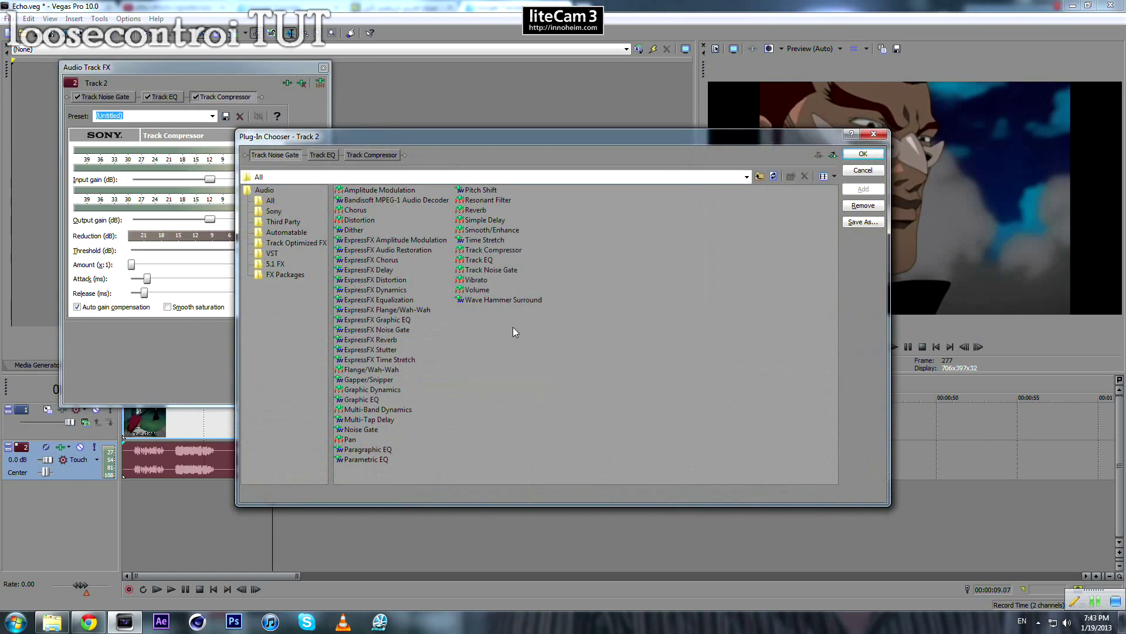
pyautogui.doubleClick(384, 270)
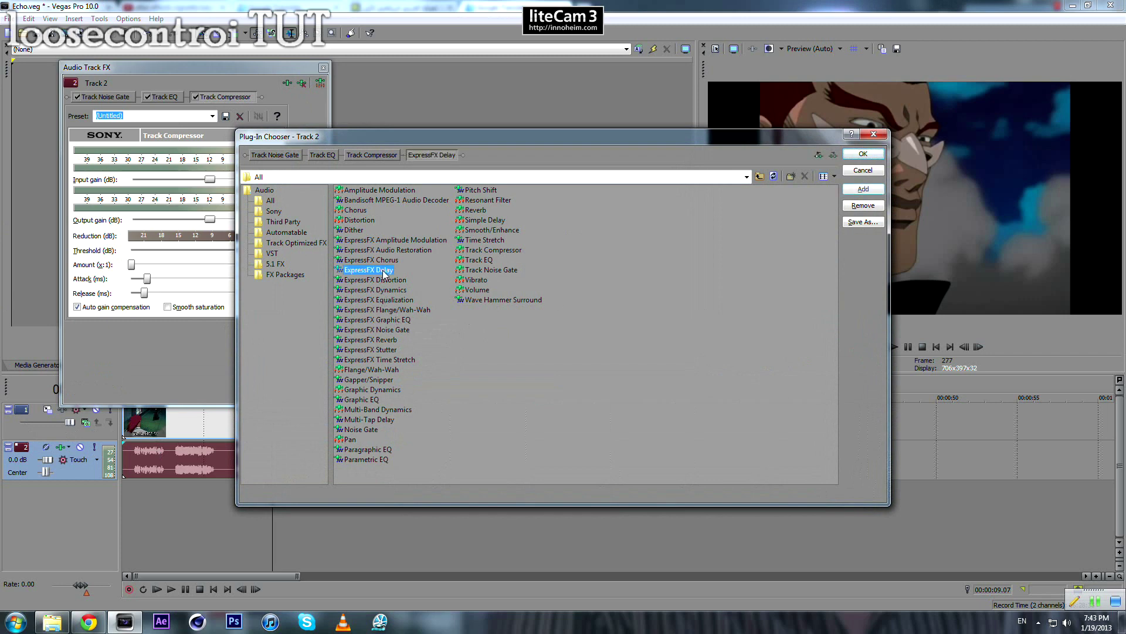
pyautogui.click(862, 154)
pyautogui.click(217, 116)
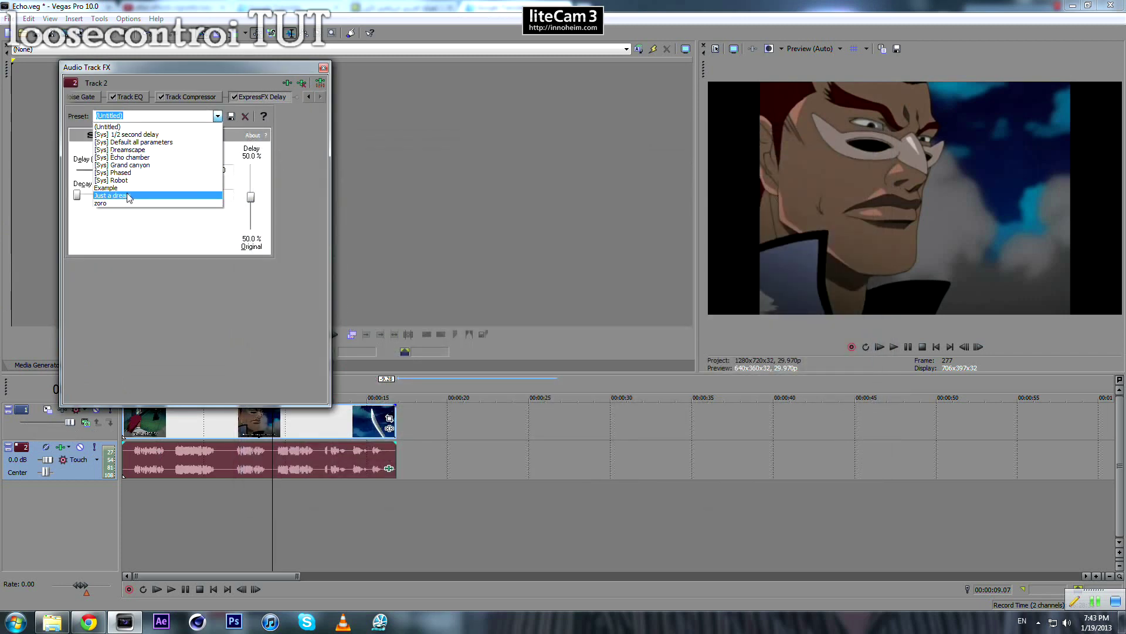
pyautogui.click(124, 189)
pyautogui.click(323, 69)
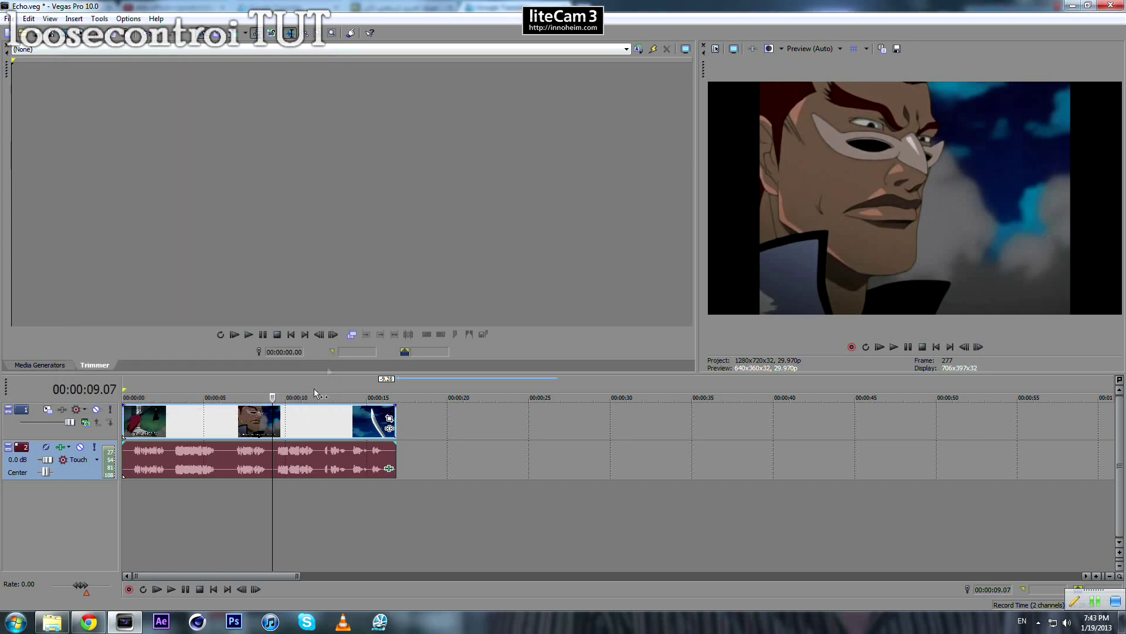
# Remove ExpressFX Delay from the clip's Event FX and select empty timeline.
pyautogui.click(389, 469)
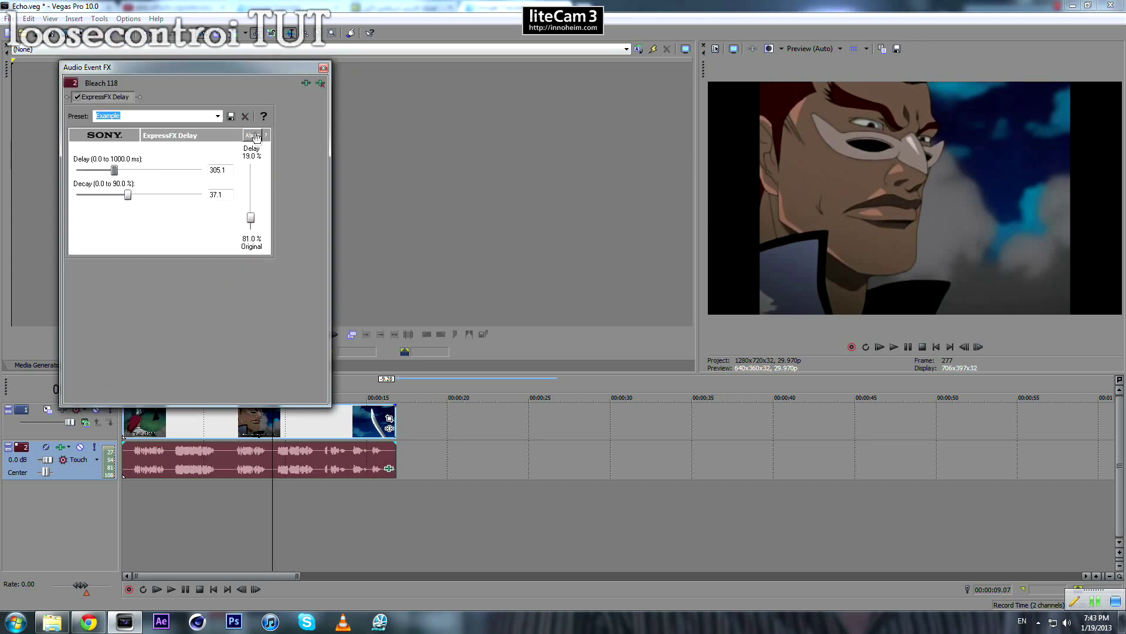
pyautogui.click(320, 83)
pyautogui.click(324, 69)
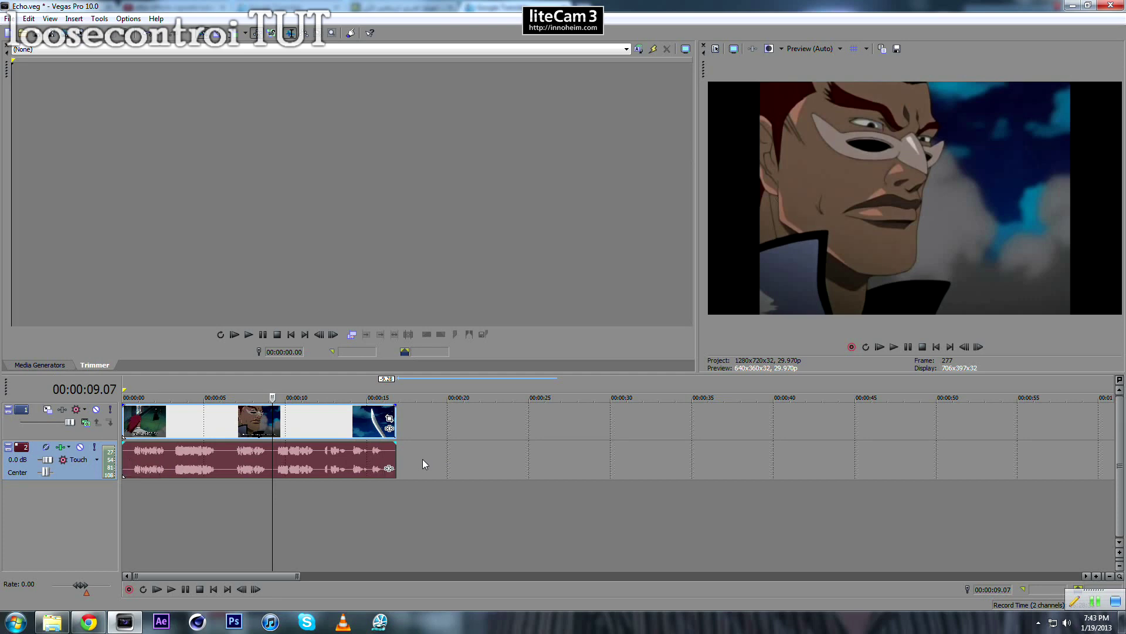
pyautogui.moveTo(459, 461); pyautogui.dragTo(911, 466)
pyautogui.click(853, 467)
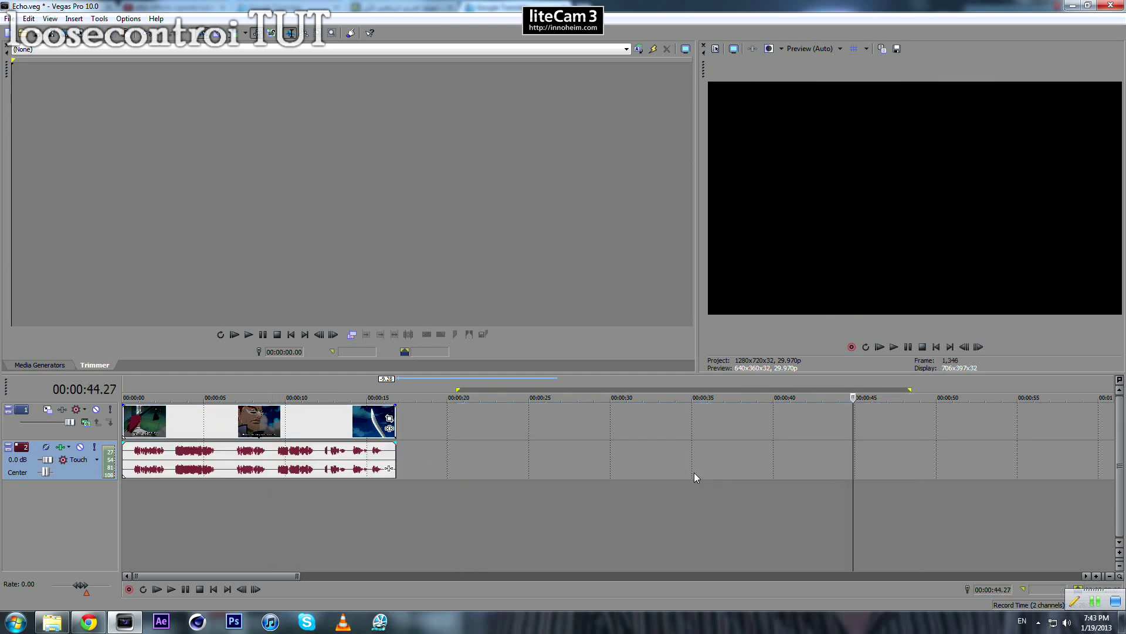